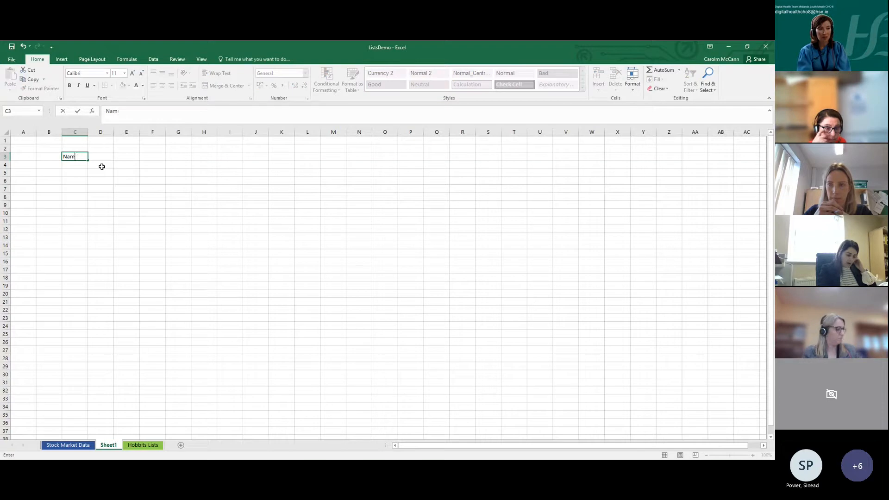
Enter the column headings first in C3 and surname in D3.
type("fir")
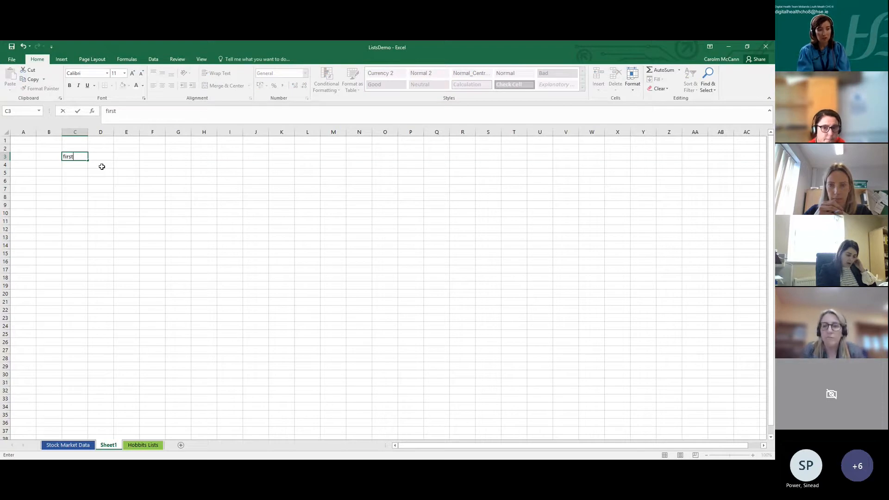
type("st")
key("Tab")
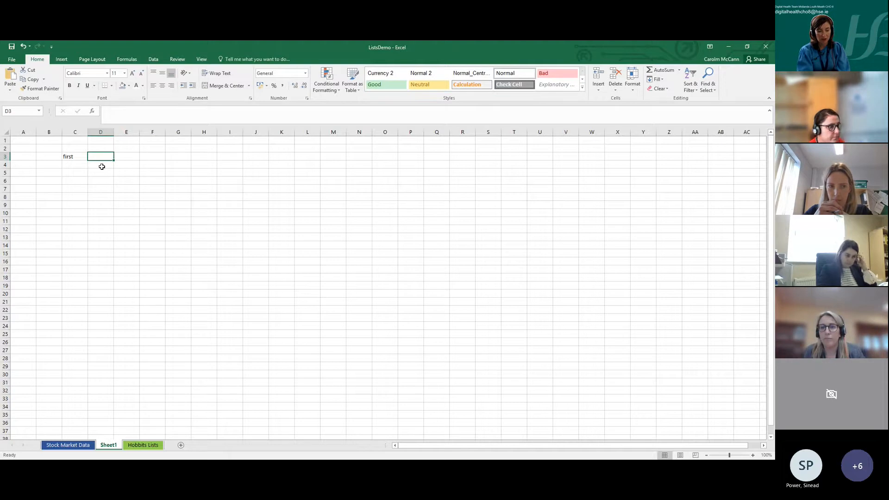
type("surname")
key("Tab")
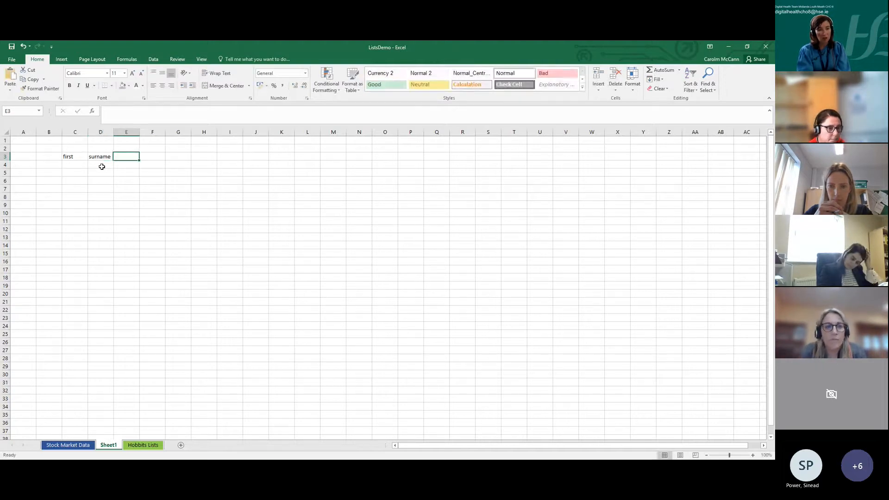
Extend the heading in C3 so it reads firstname.
key("Left")
key("Left")
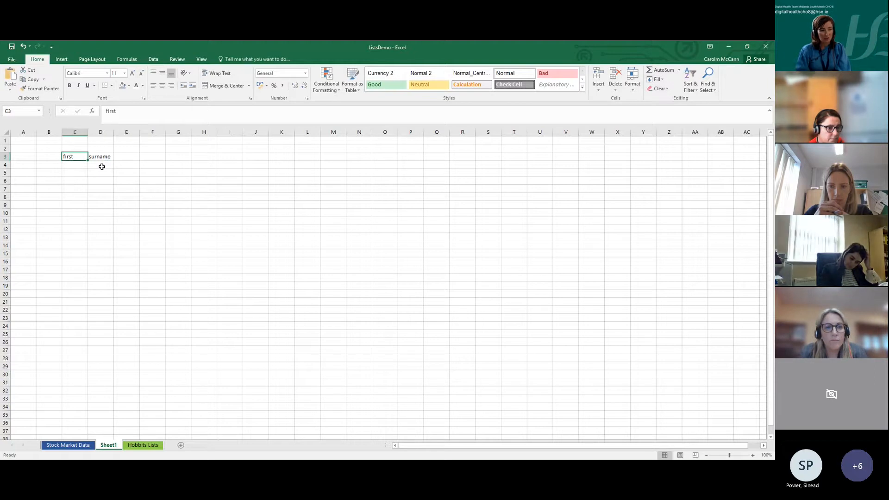
key("Up")
key("Up")
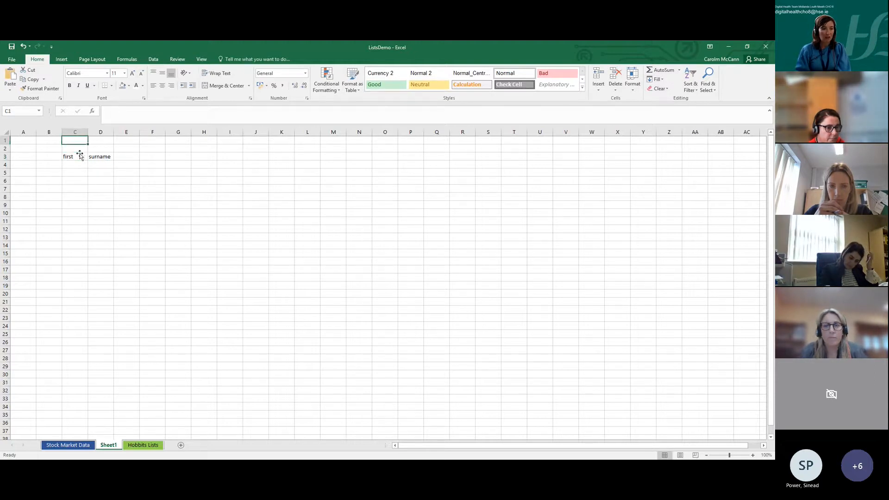
double_click(80, 154)
type("name")
key("Return")
left_click(91, 157)
key("Left")
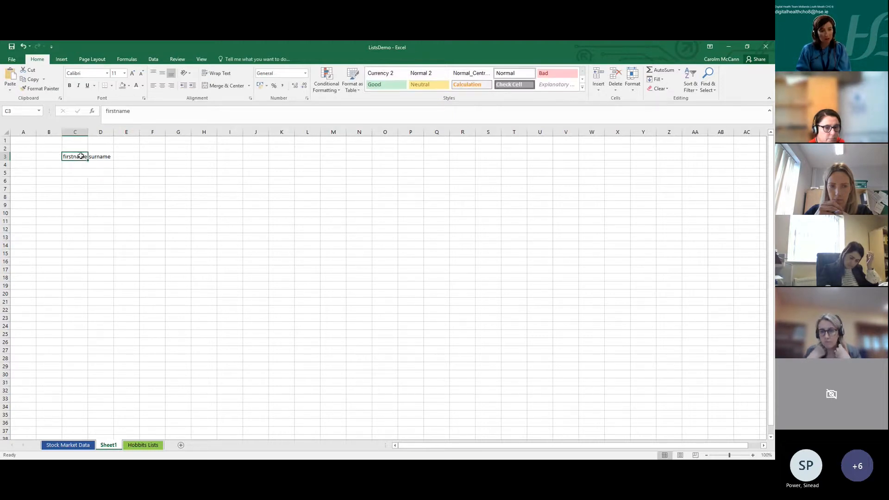
Add the column heading County in E3, beside the surname heading.
left_click(94, 155)
left_click(123, 158)
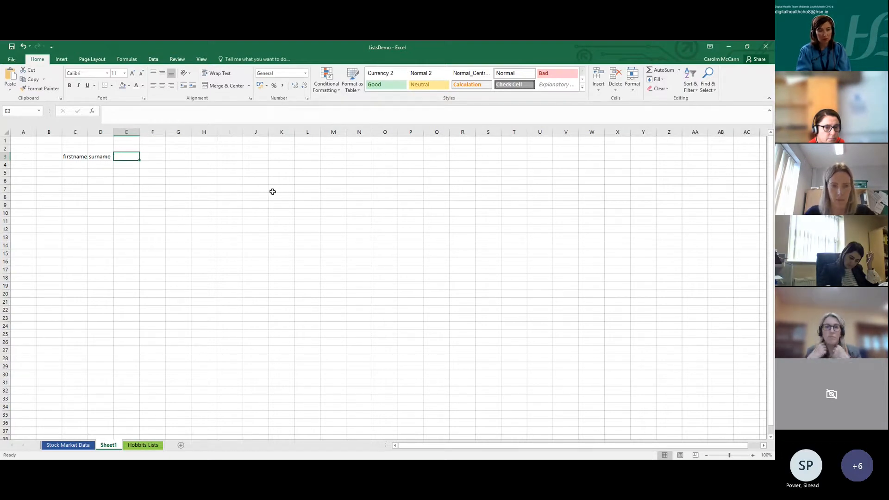
type("County")
key("Return")
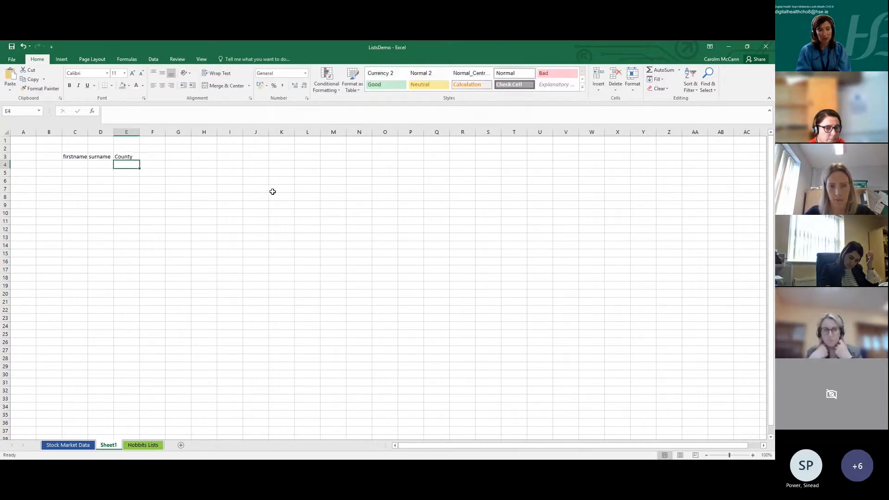
Enter two people's first names in C4 and C5 under the firstname heading.
left_click(81, 166)
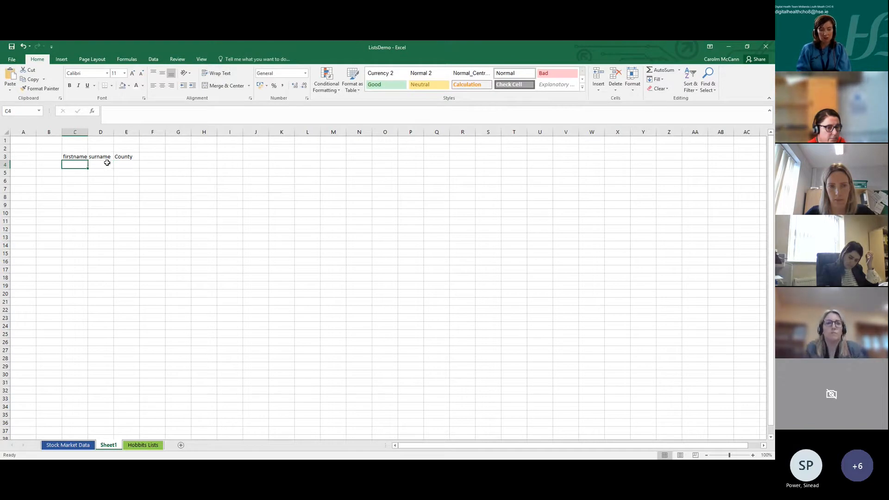
type("Carol")
key("Return")
type("Aine")
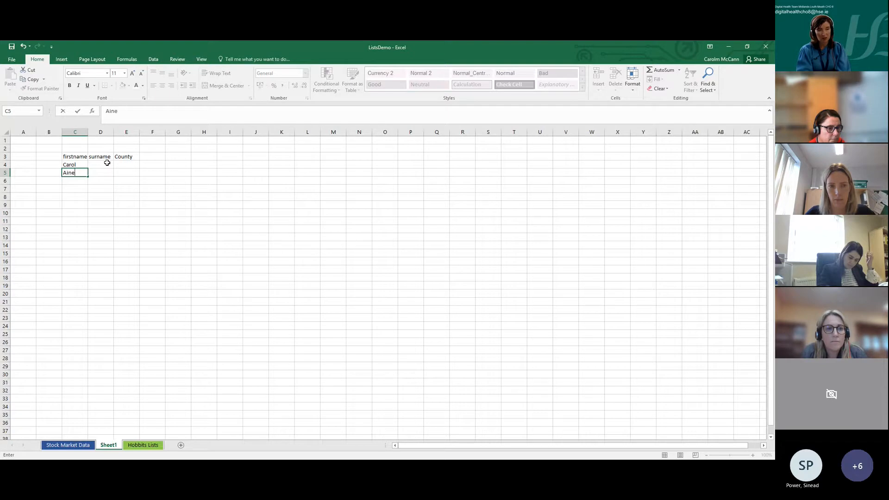
key("Up")
key("Up")
left_click(107, 163)
key("Right")
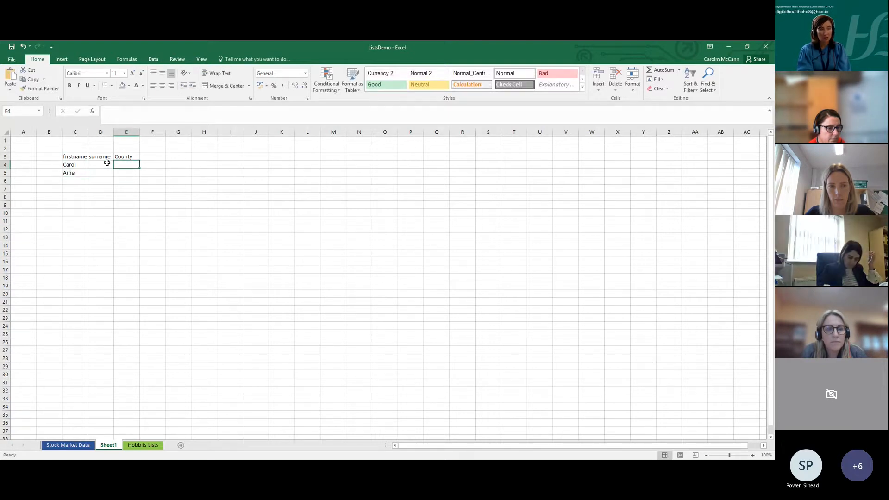
key("Down")
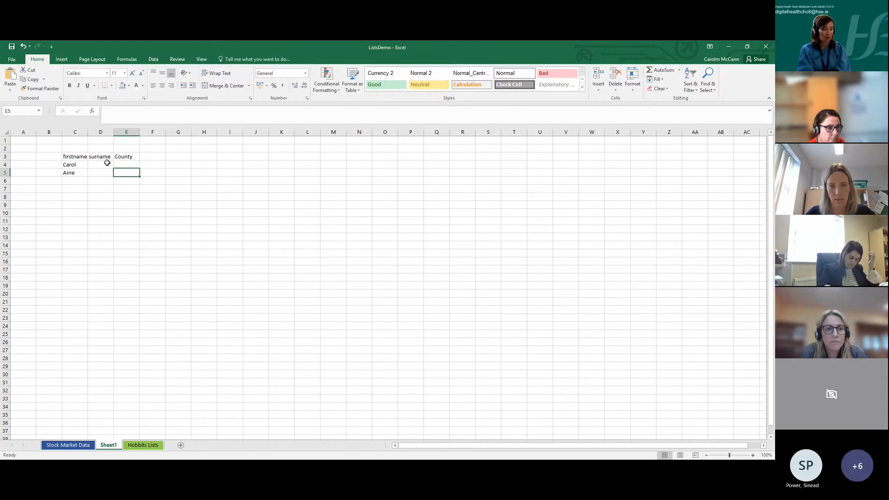
key("Up")
key("Down")
key("Up")
key("Down")
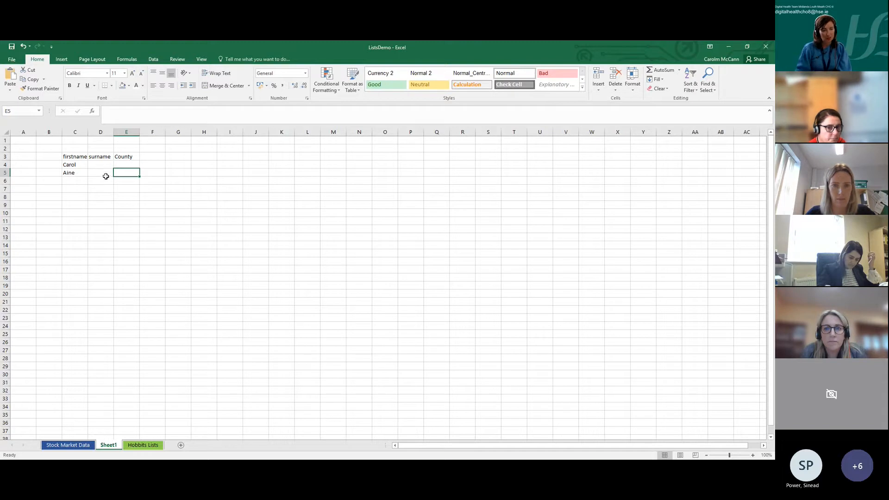
left_click(123, 164)
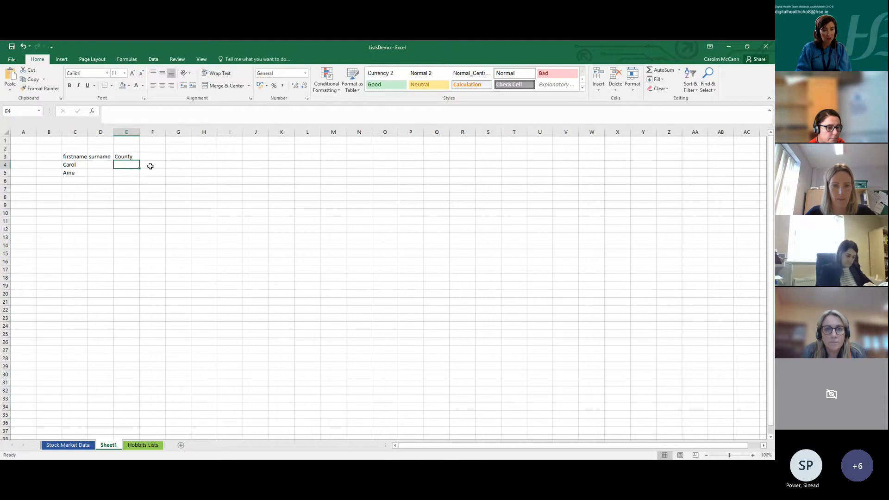
Add a new worksheet after Sheet1 and rename it Dropdown.
left_click(180, 446)
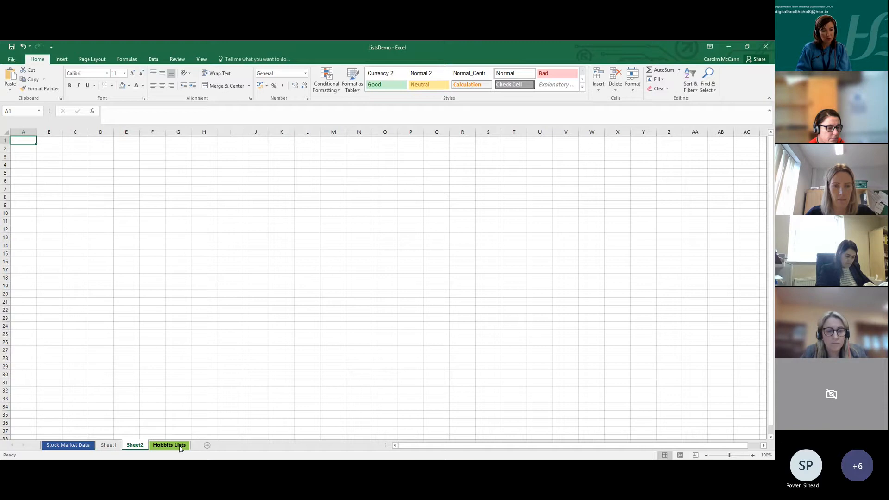
double_click(135, 446)
type("D")
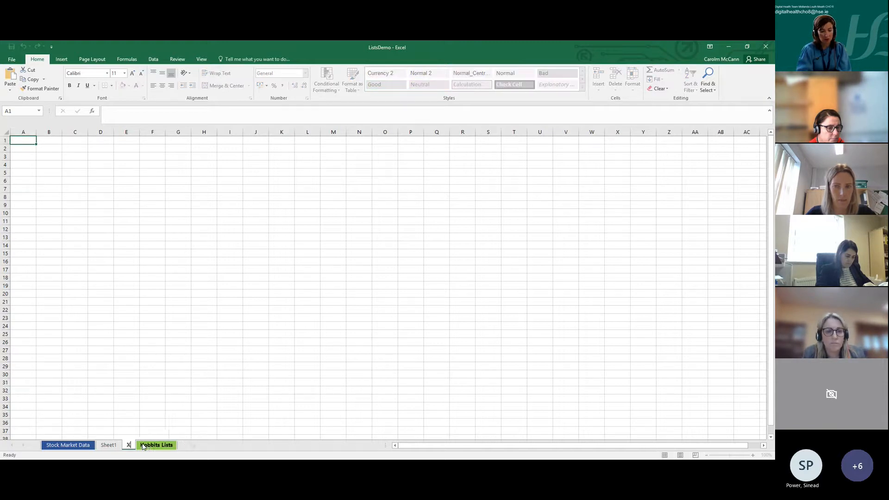
type("ropdown")
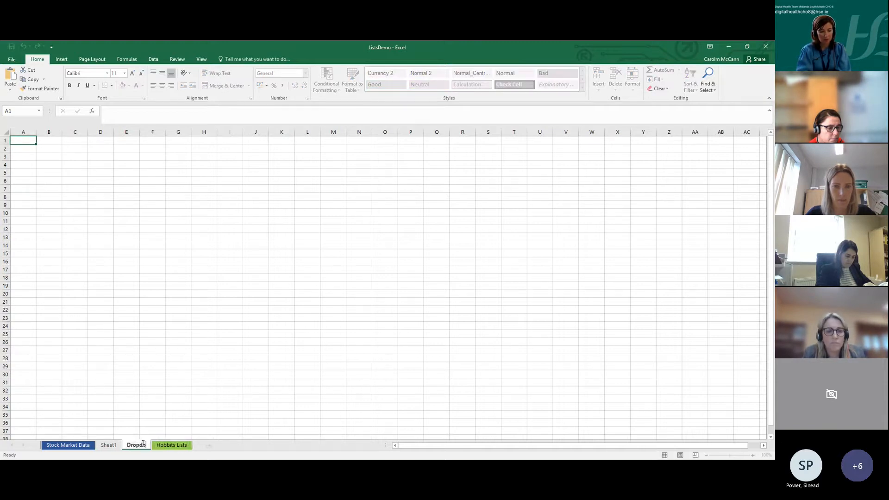
left_click(165, 413)
Enter the heading County in C2 with Offaly, Laois, Westmeath and Longford in C3:C6, and fit column C to its contents.
left_click(73, 149)
type("County")
key("Return")
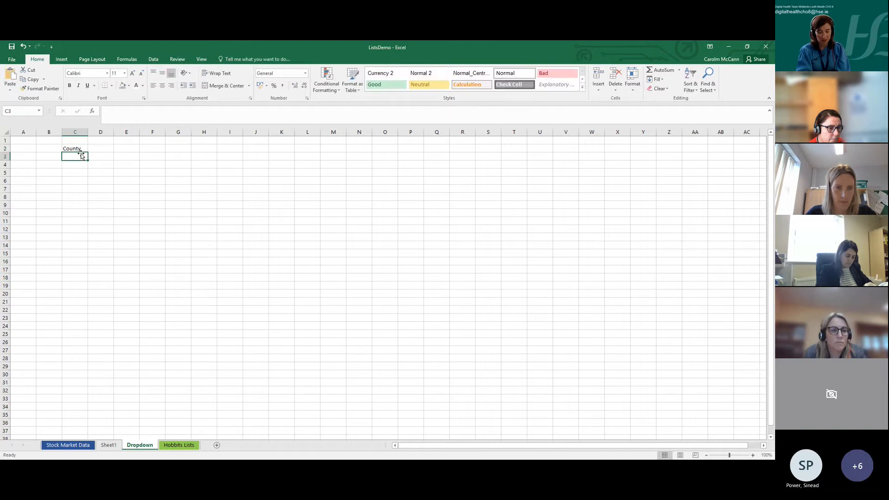
type("Offaly")
key("Return")
type("Laois")
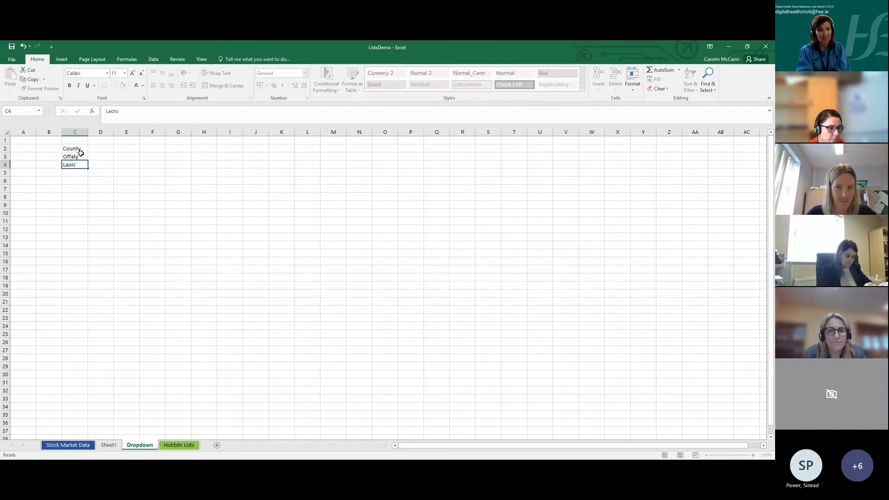
key("Return")
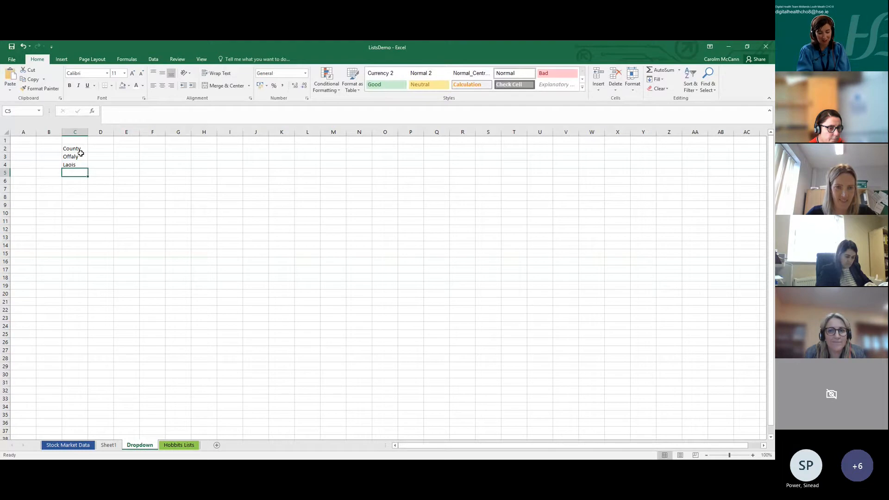
type("Westmeath")
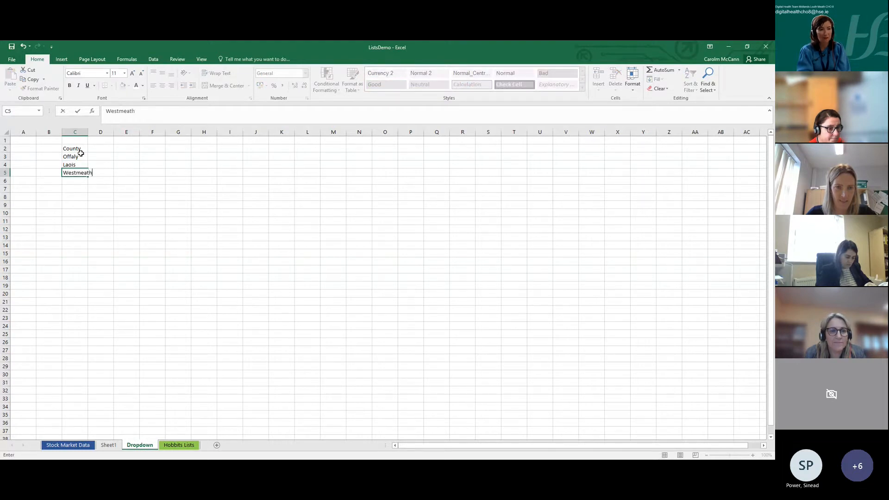
key("Return")
type("Laois")
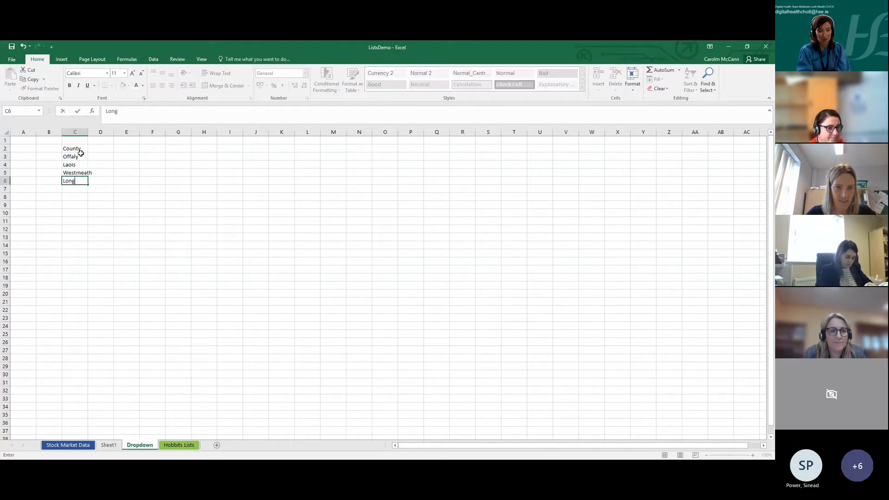
type("ord")
key("Return")
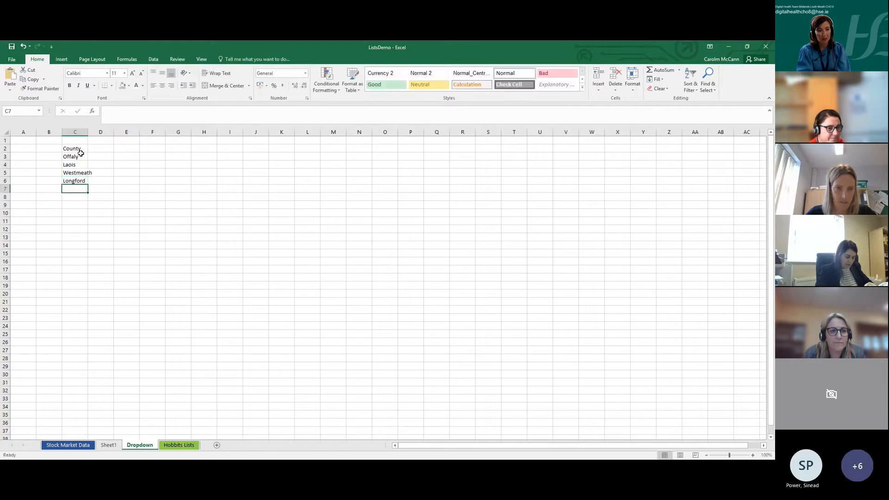
double_click(88, 132)
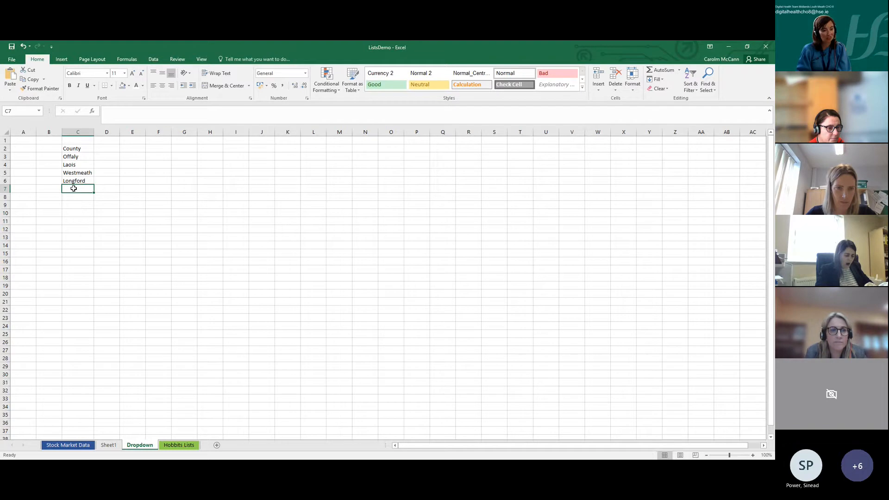
key("Up")
key("Up")
key("Up")
key("Up")
left_click_drag(72, 157, 74, 205)
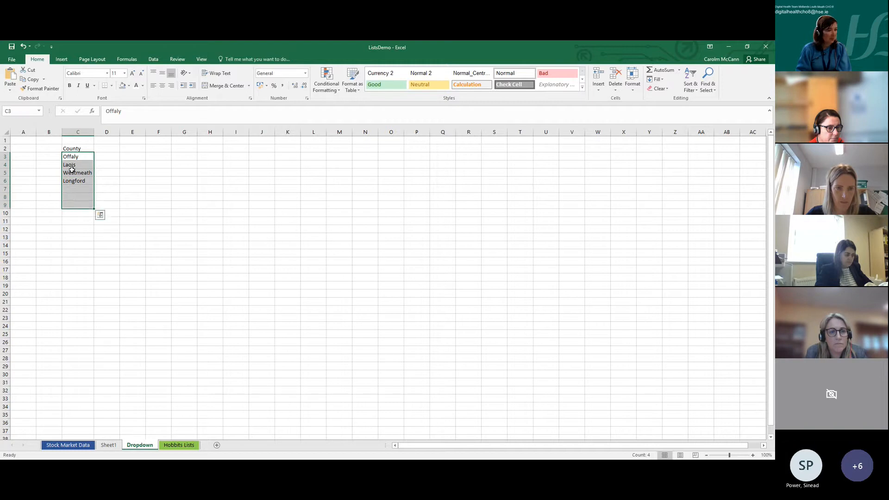
left_click(72, 196)
left_click(76, 163)
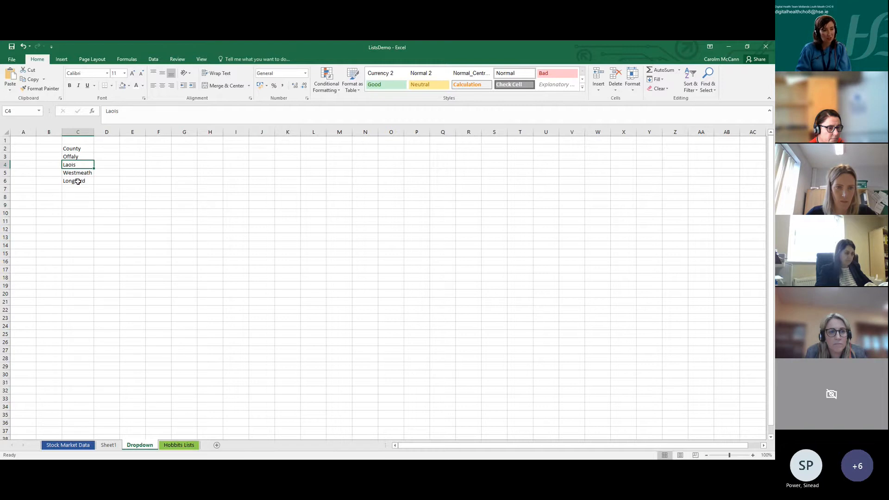
left_click(79, 155)
left_click(74, 149)
left_click_drag(75, 157, 78, 207)
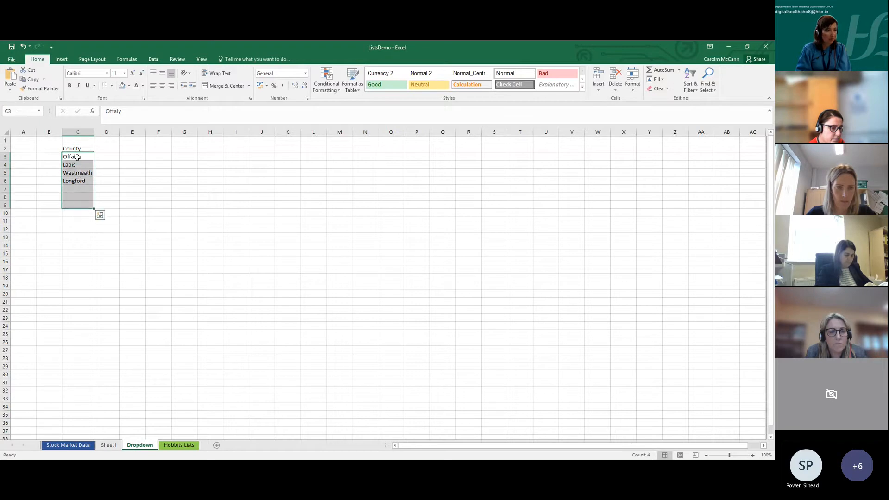
left_click(77, 158)
left_click(80, 182)
left_click(80, 190)
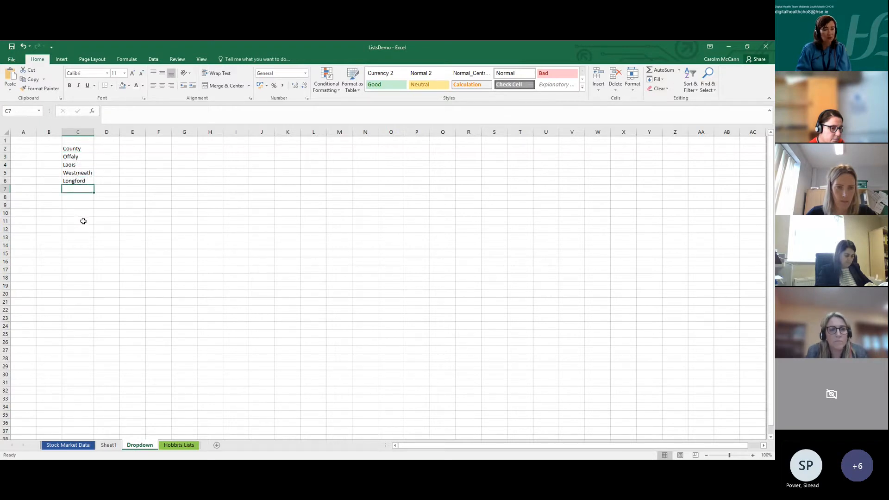
left_click(202, 382)
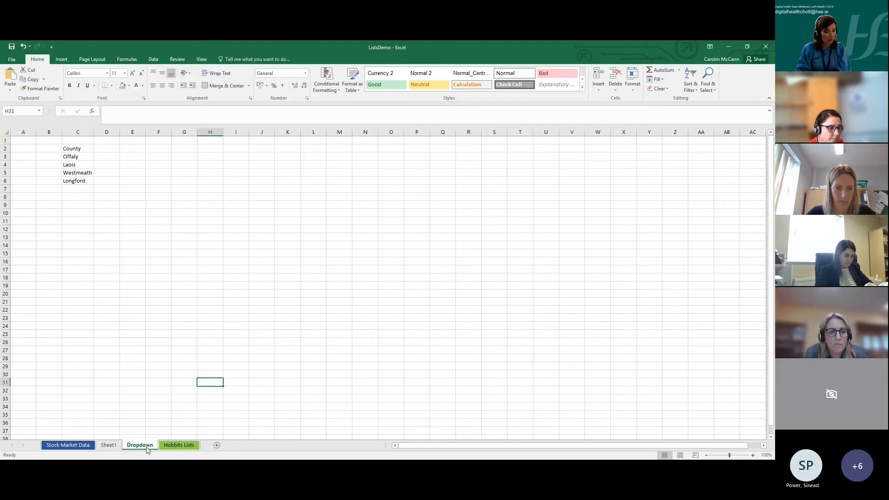
Add data validation to E4 on Sheet1 that allows a list sourced from C3:C9 on the Dropdown sheet.
left_click(110, 445)
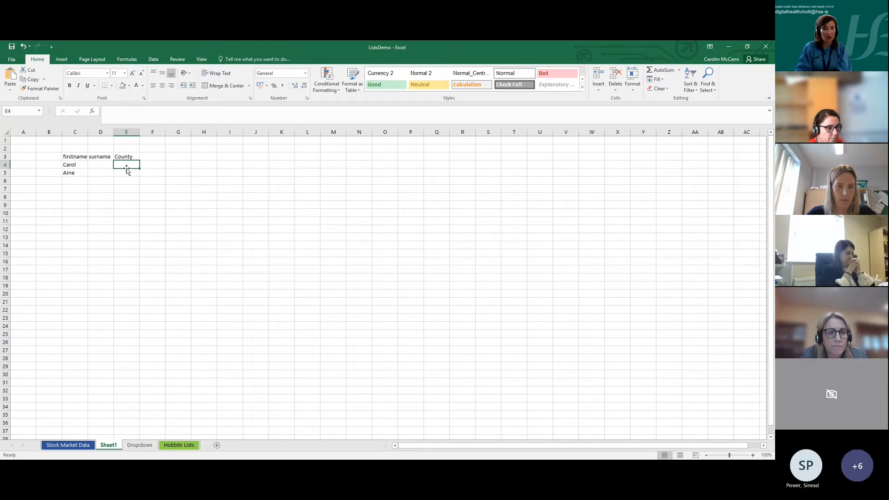
left_click(155, 61)
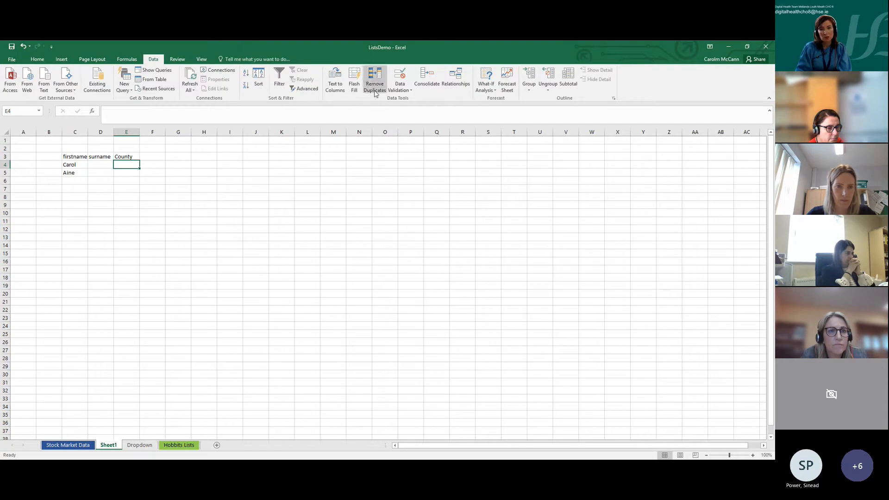
left_click(410, 90)
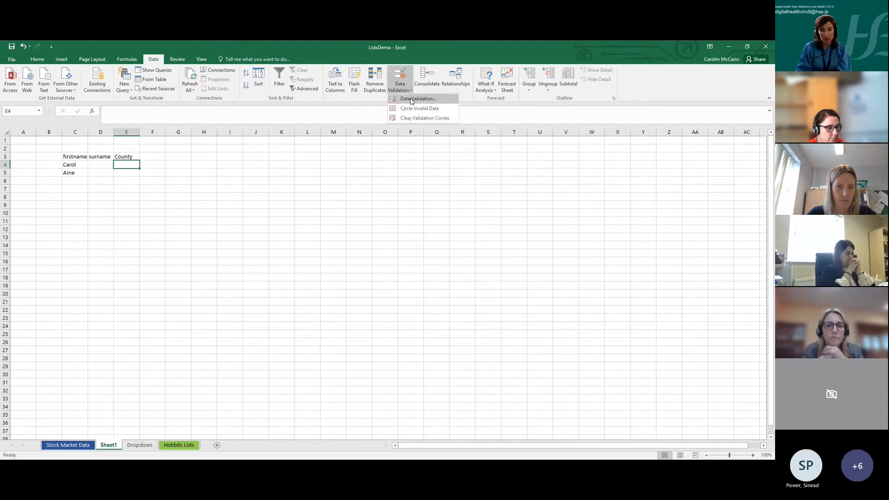
left_click(412, 100)
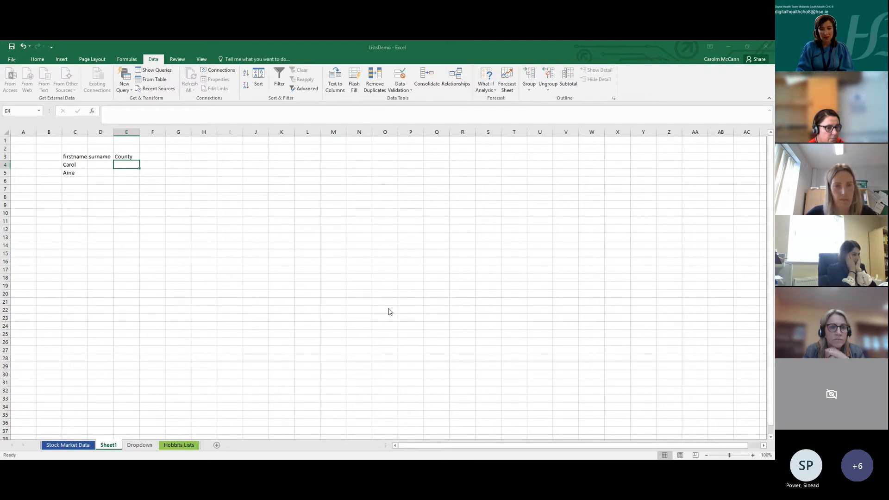
left_click(452, 317)
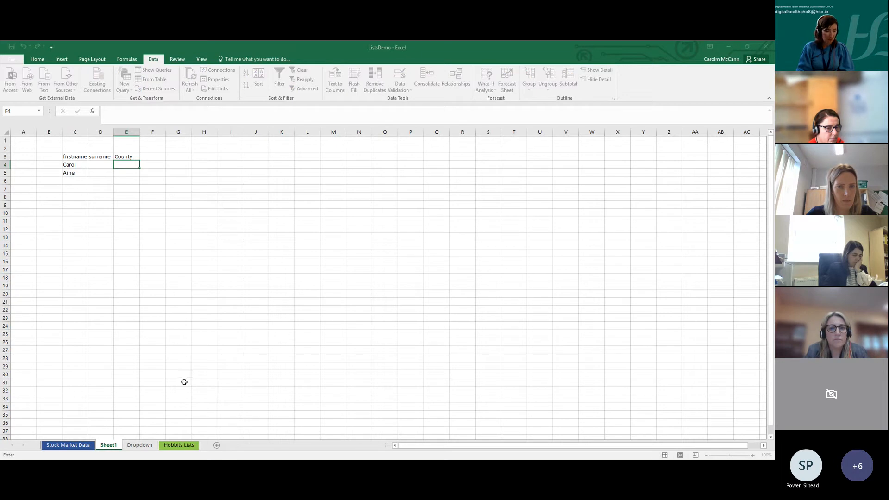
left_click(140, 446)
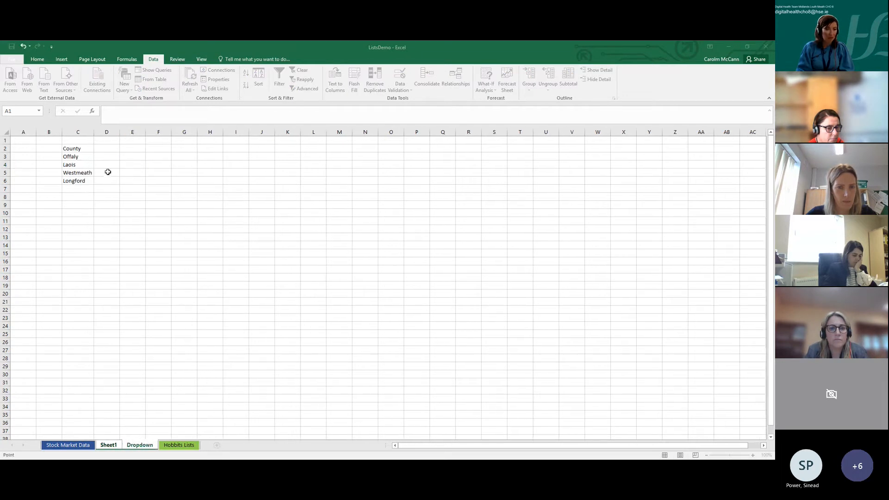
left_click_drag(82, 158, 81, 181)
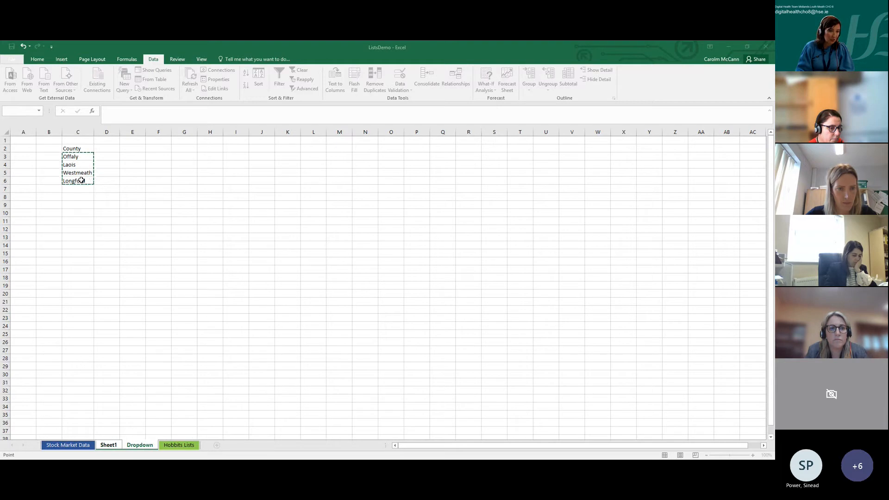
left_click(80, 155)
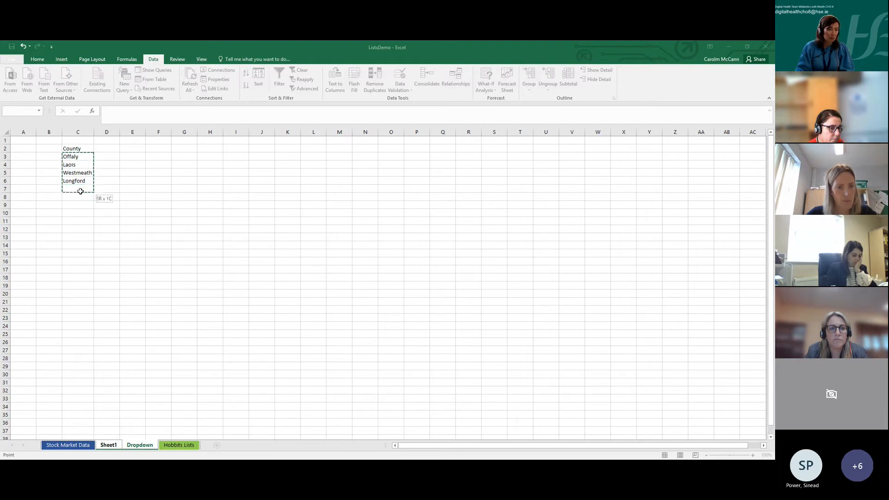
left_click_drag(81, 195, 81, 202)
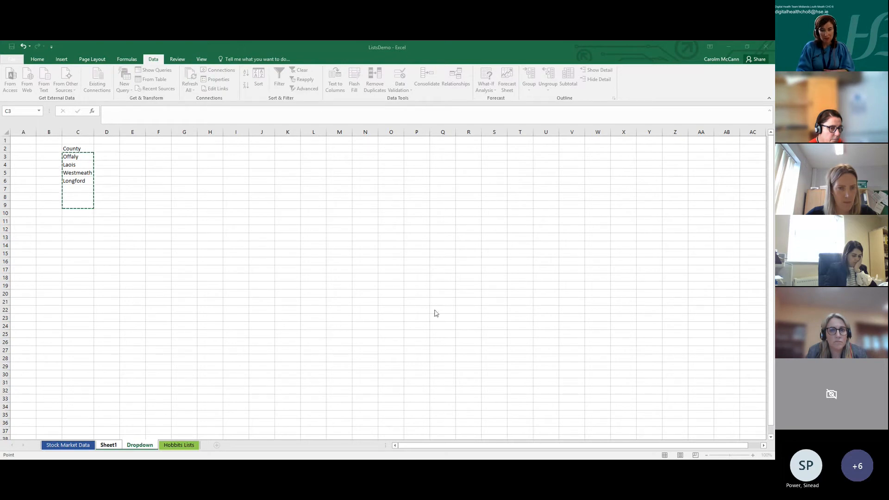
key("Return")
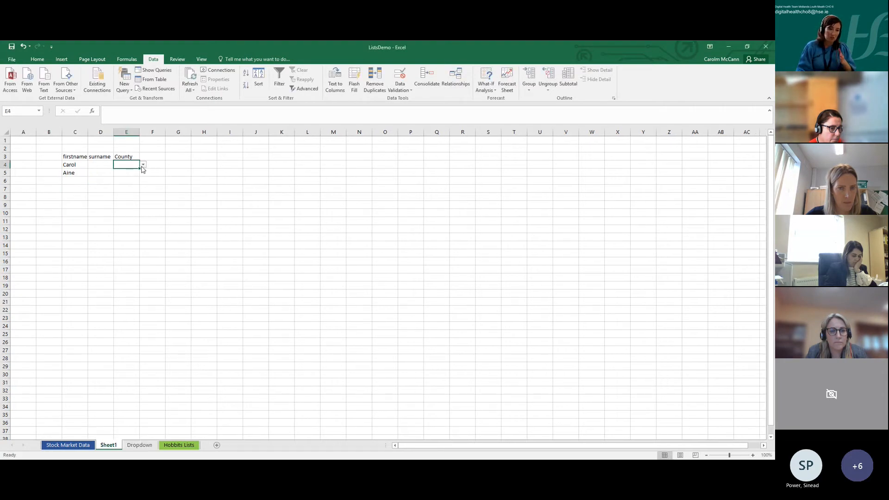
Try choosing Offaly in E4 and filling it down the County column to E30, and undo it.
left_click(143, 165)
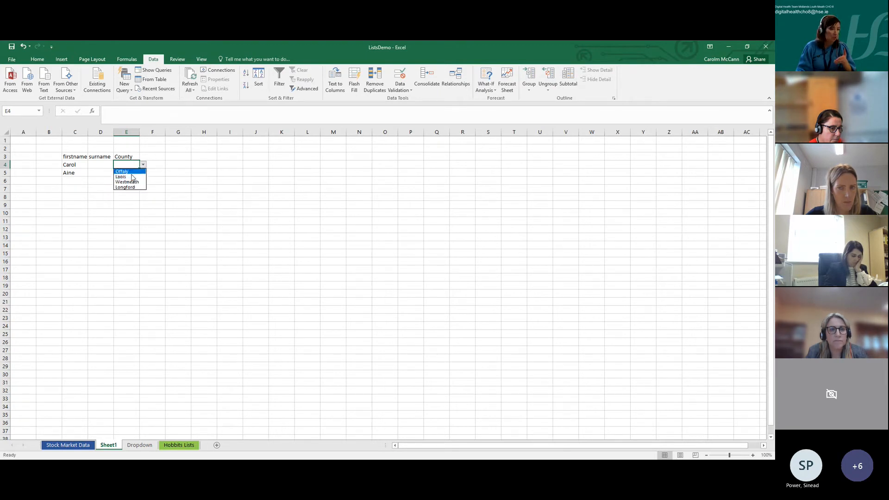
left_click(134, 172)
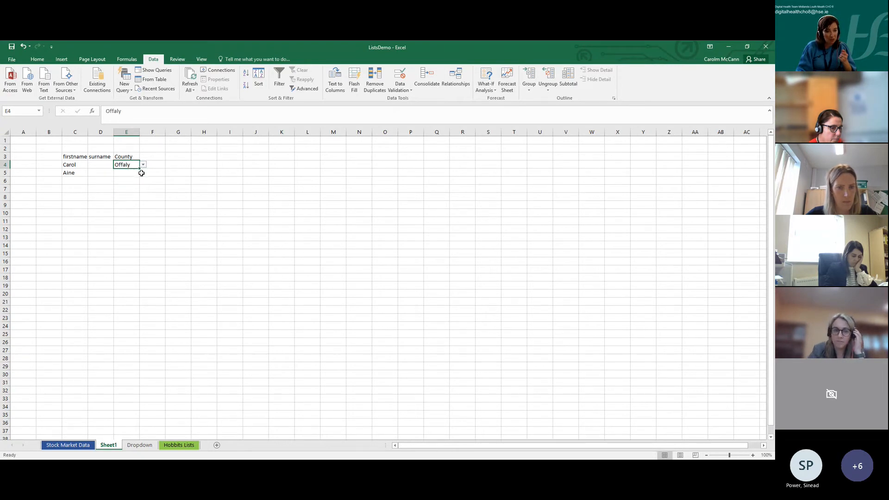
left_click_drag(140, 168, 139, 256)
left_click_drag(139, 346, 139, 378)
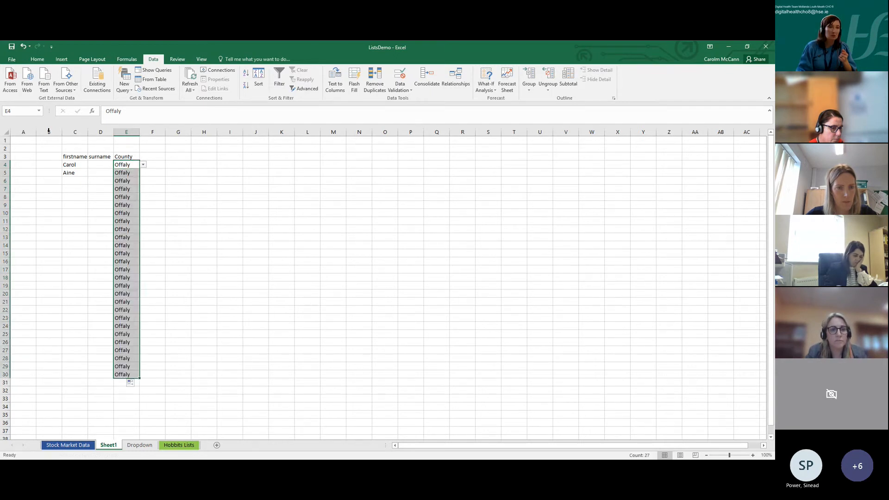
left_click(23, 46)
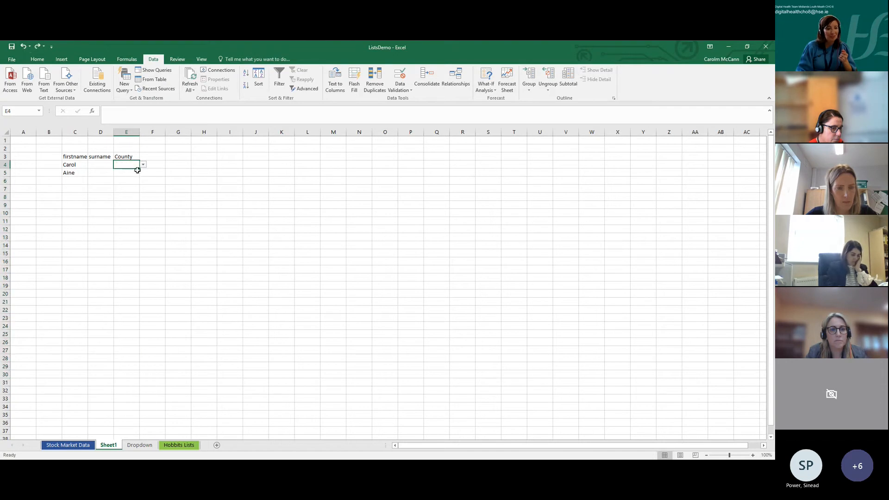
Copy the empty dropdown cell E4 down the County column to E35.
left_click_drag(140, 169, 145, 422)
left_click(126, 165)
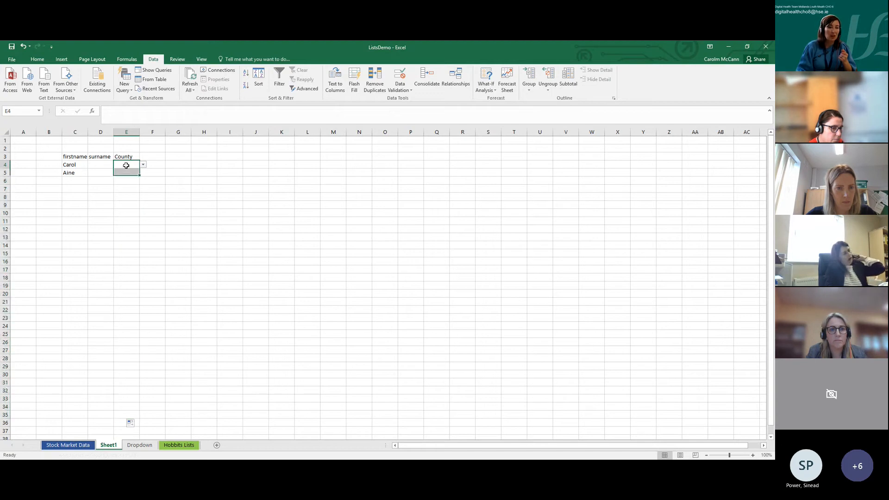
Choose Westmeath in E5 and Offaly in E4 from the county dropdowns.
left_click(124, 173)
left_click(143, 173)
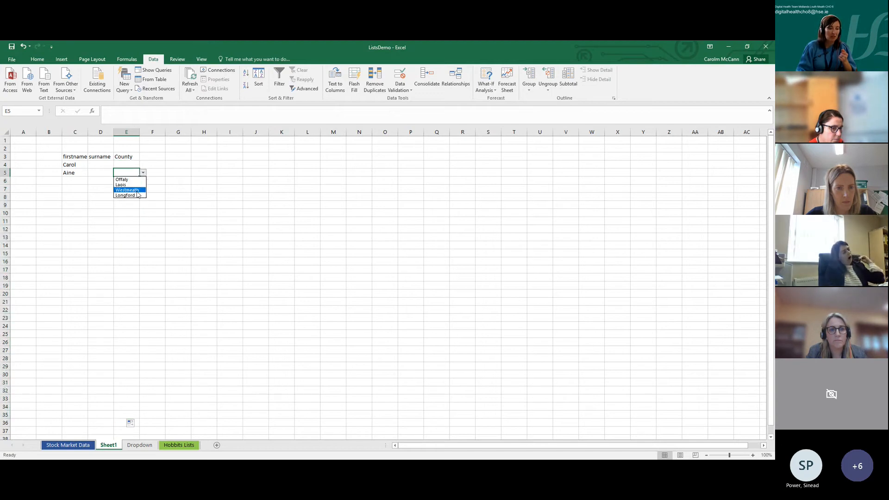
left_click(137, 191)
left_click(142, 165)
left_click(143, 165)
left_click(135, 171)
left_click(134, 195)
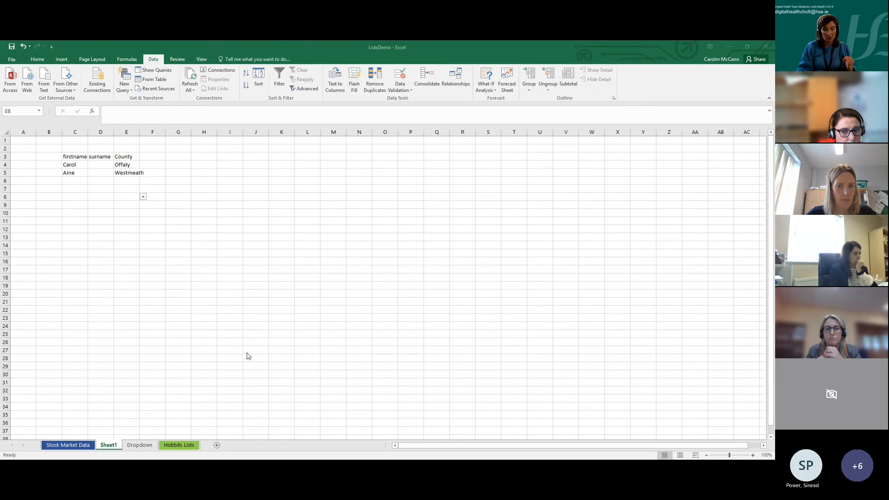
left_click(195, 410)
left_click(126, 172)
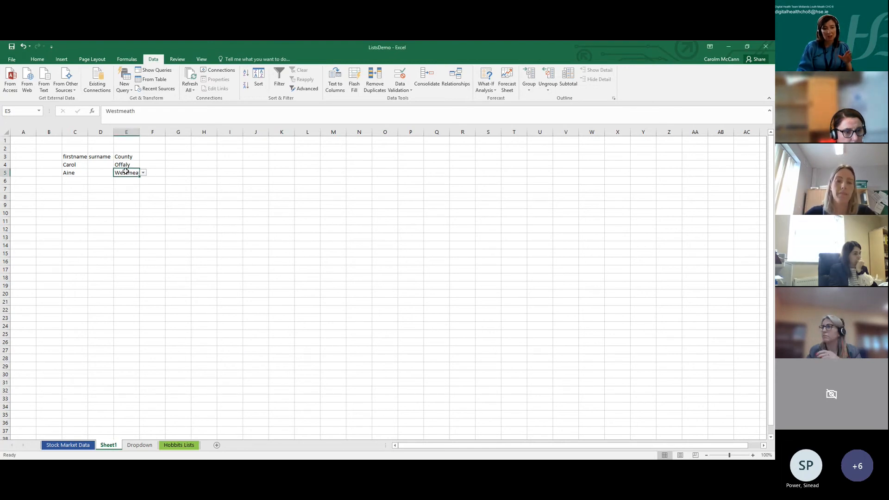
left_click(125, 164)
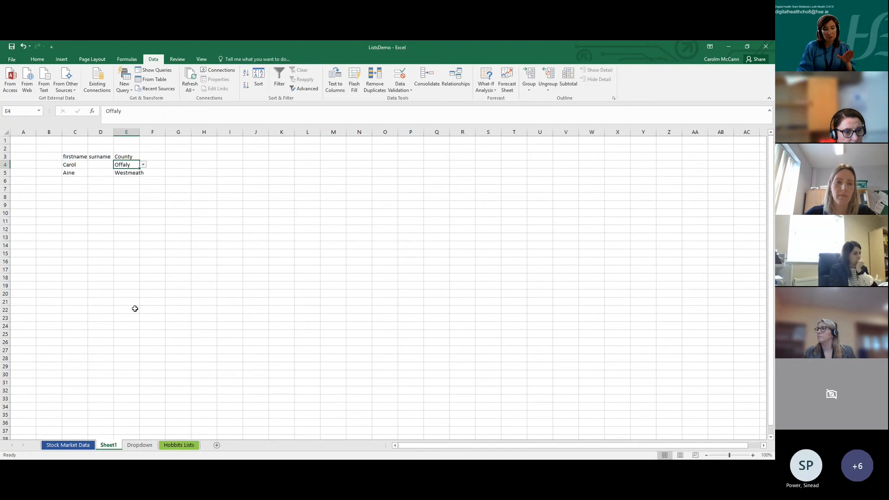
Extend the county list on the Dropdown sheet with Galway in C7 and Roscommon in C8.
left_click(141, 445)
left_click(81, 187)
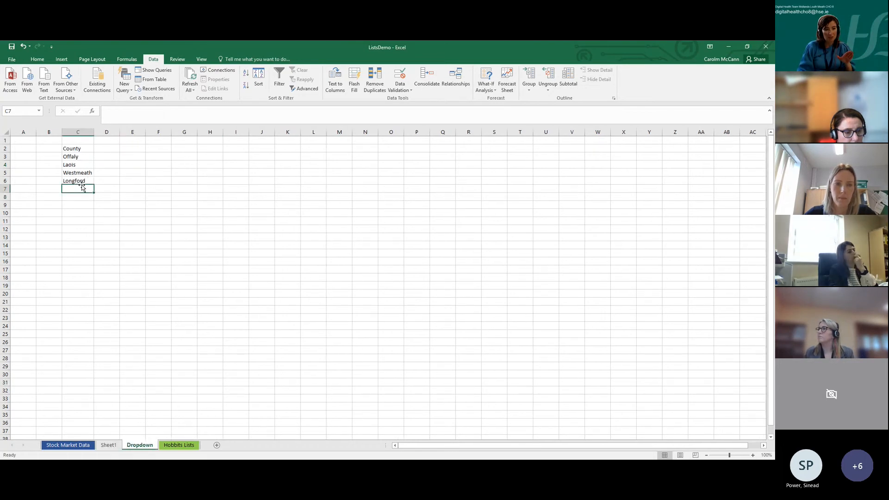
type("Galway")
key("Return")
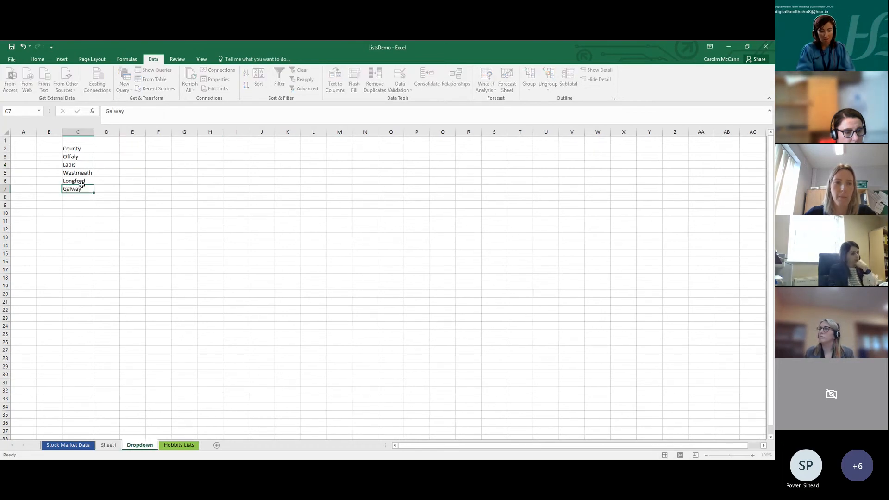
type("Ro")
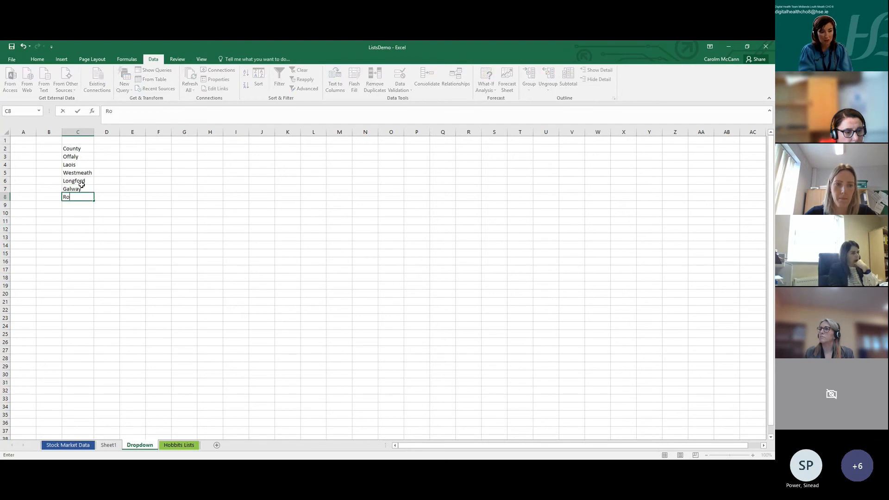
type("scommon")
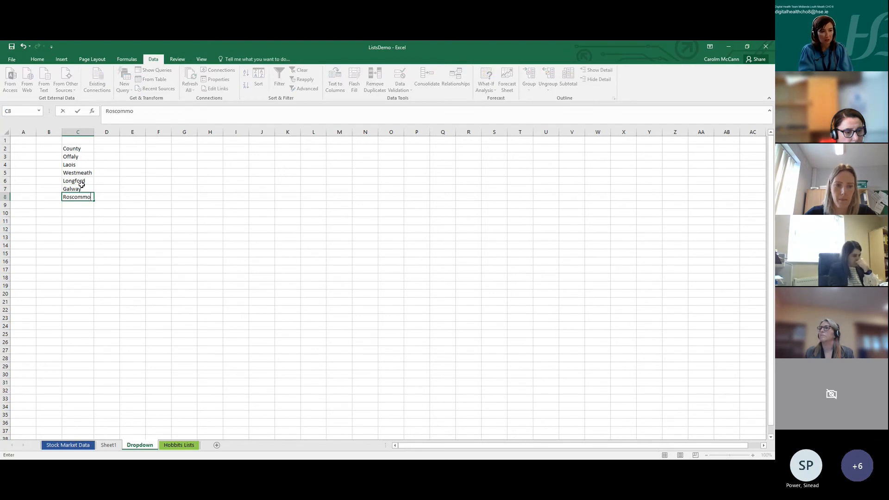
key("Return")
Remove Laois from C4 of the Dropdown sheet and close the gap so the remaining counties occupy C4:C7.
key("Up")
key("Up")
key("Up")
key("Up")
key("Up")
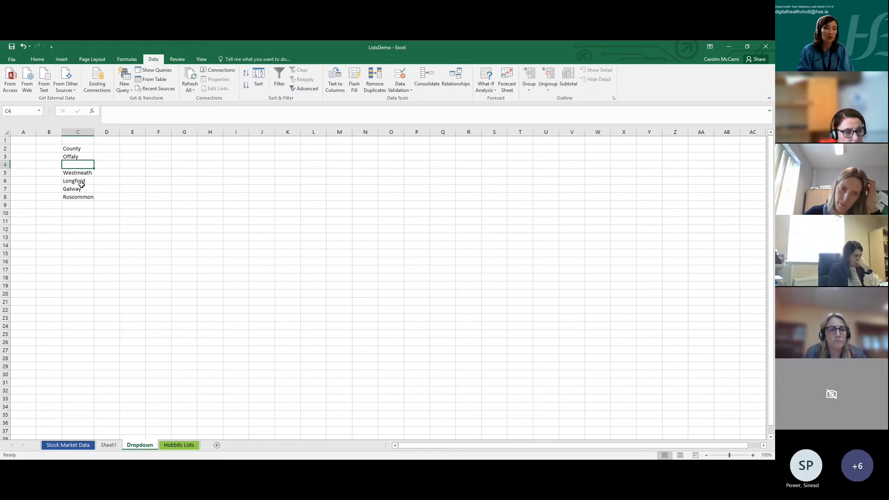
mouse_move(85, 173)
left_mouse_down()
mouse_move(84, 193)
mouse_move(83, 162)
left_mouse_up()
left_click(83, 175)
left_click(129, 366)
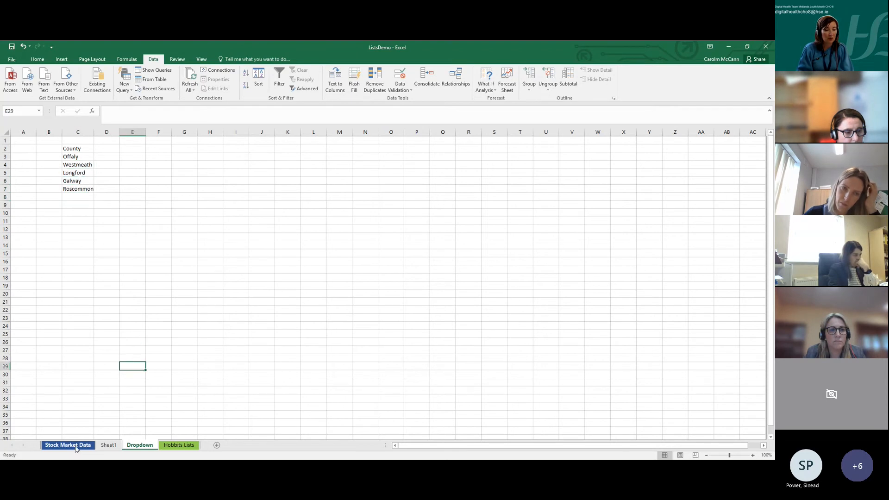
Check the choices offered by the county dropdown in E4 on Sheet1.
left_click(111, 447)
left_click(133, 333)
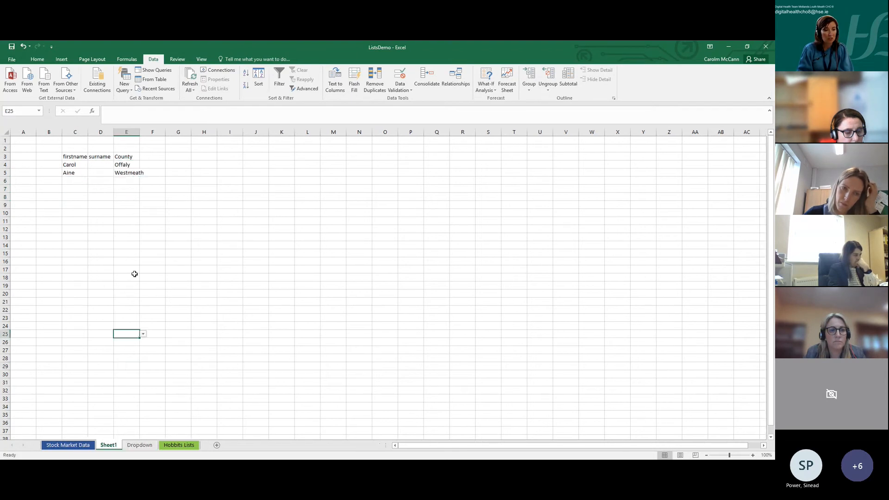
left_click(135, 170)
left_click(134, 165)
left_click(143, 166)
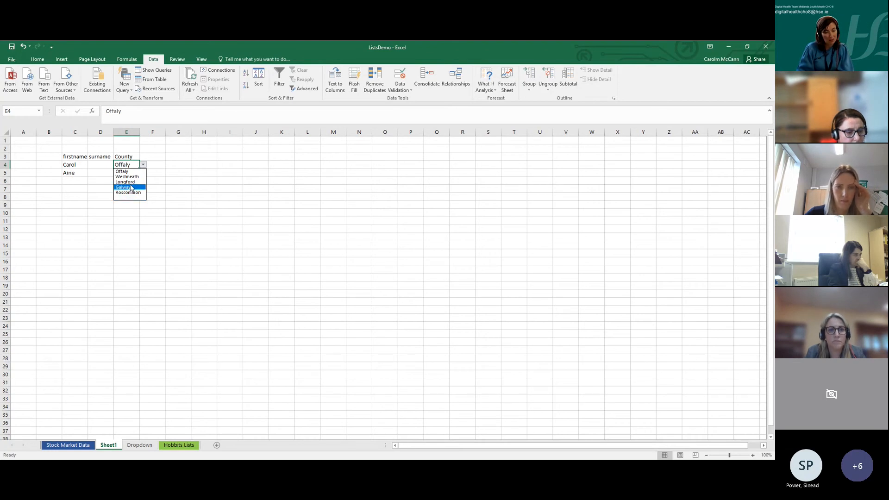
left_click(131, 220)
Choose Longford in E6, Westmeath in E7 and Galway in E8 from the county dropdowns.
left_click(131, 182)
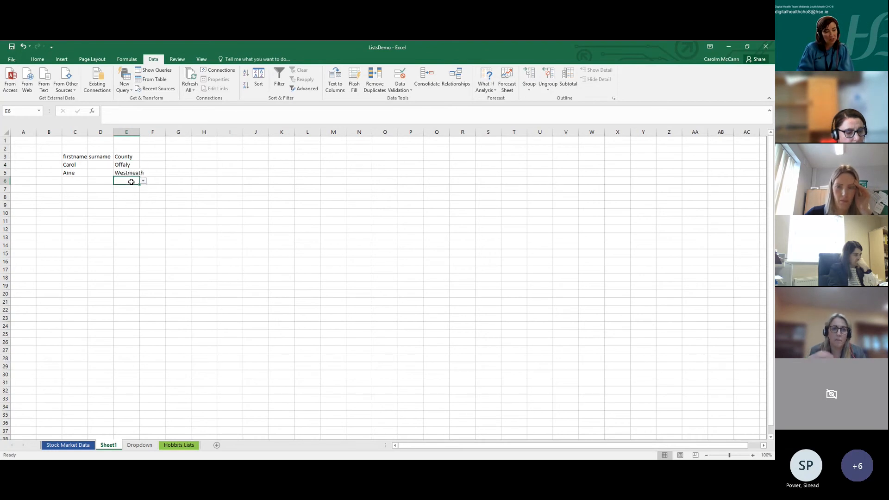
left_click(143, 180)
left_click(136, 198)
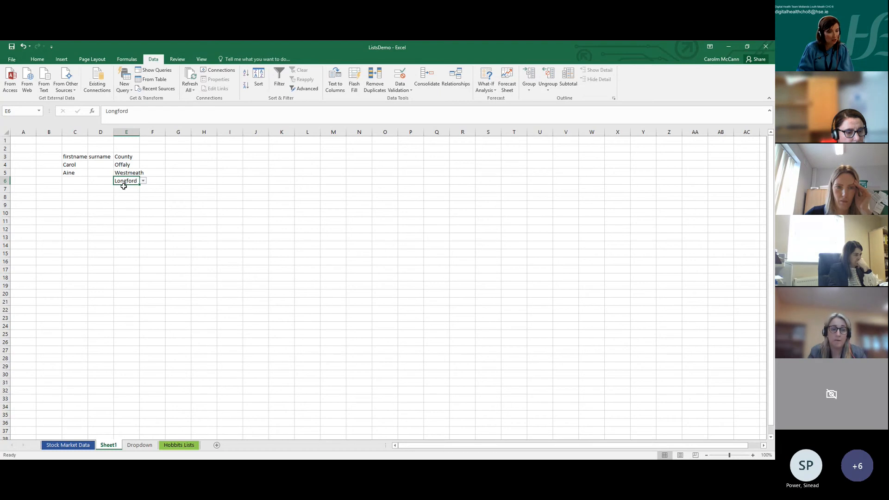
left_click(136, 188)
left_click(144, 189)
left_click(136, 200)
left_click(133, 197)
left_click(144, 197)
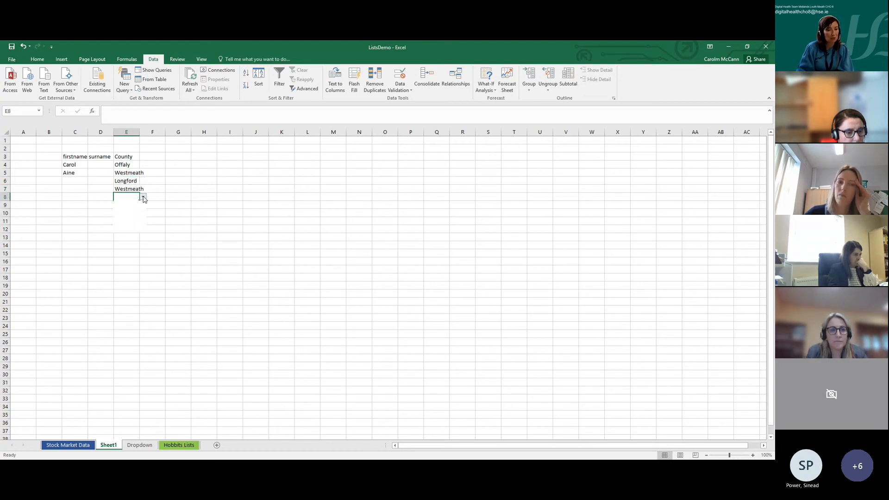
left_click(135, 221)
Choose Longford from the dropdown in E11 and fit column E to its contents.
left_click(135, 221)
left_click(144, 221)
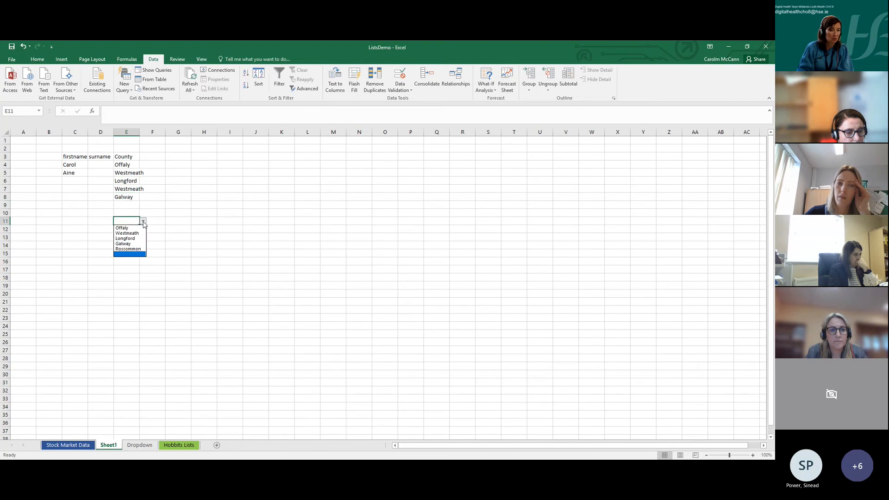
left_click(139, 236)
left_click(140, 236)
left_click(144, 222)
double_click(140, 135)
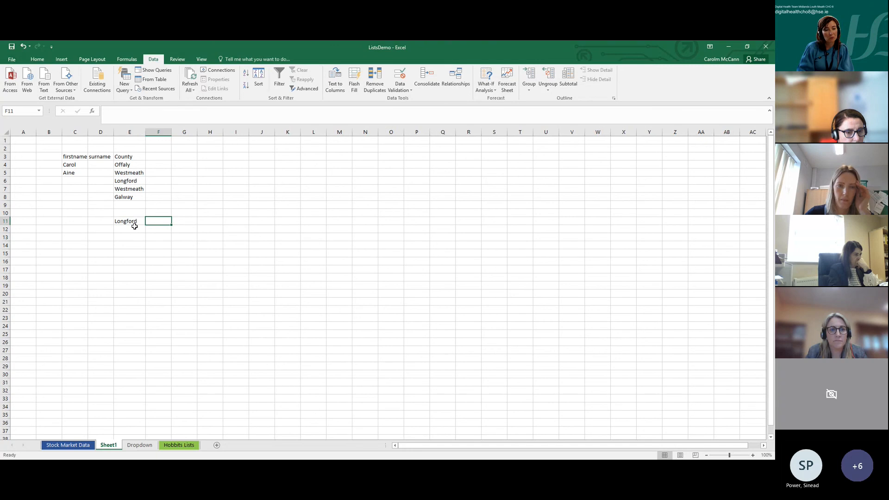
left_click(135, 222)
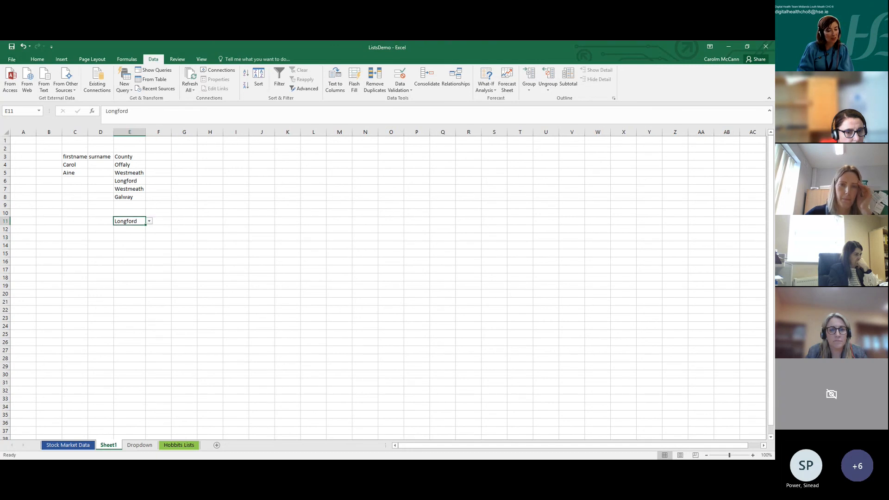
left_click(283, 460)
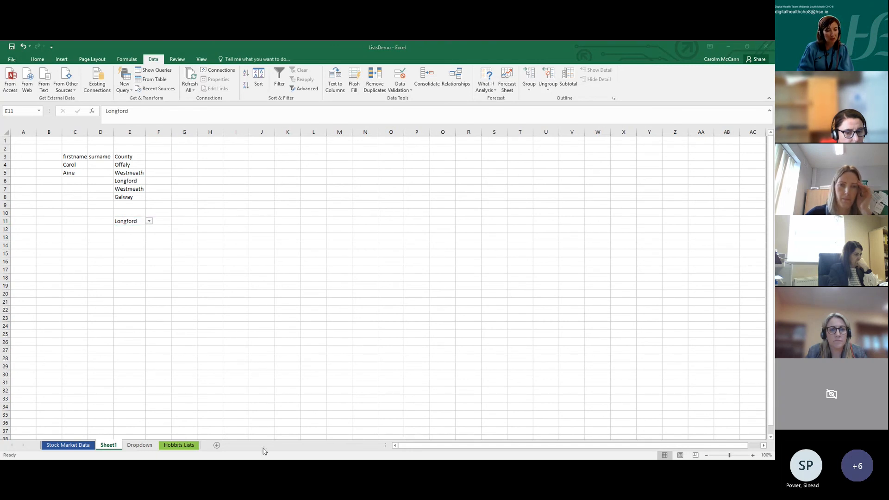